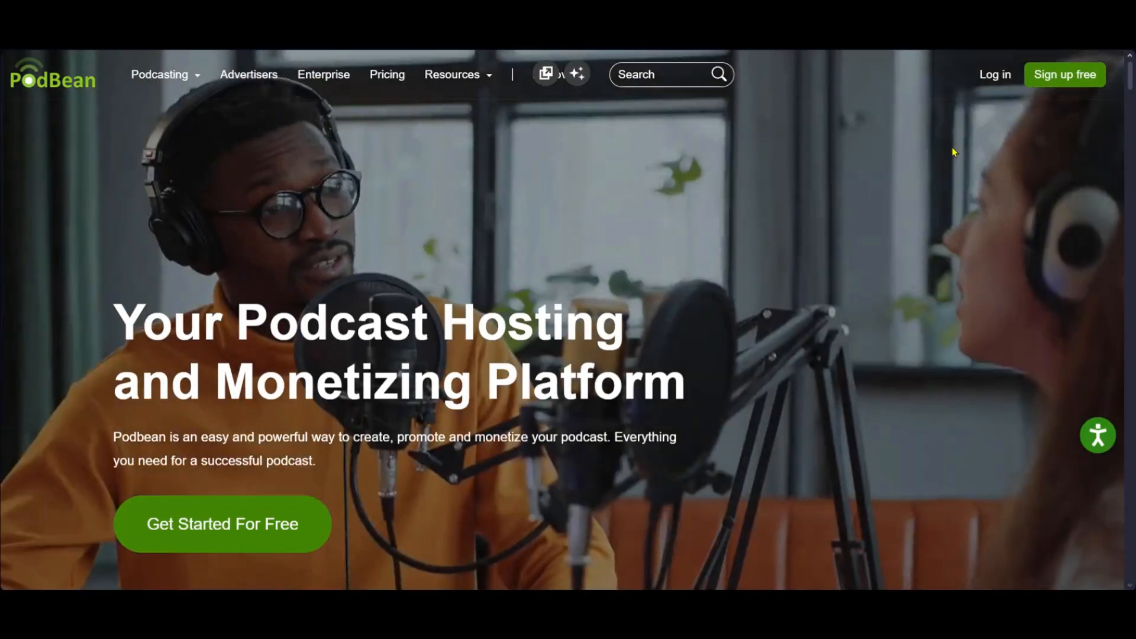
# - Sign up for a new Podbean account by continuing with a Google account
pyautogui.click(1064, 75)
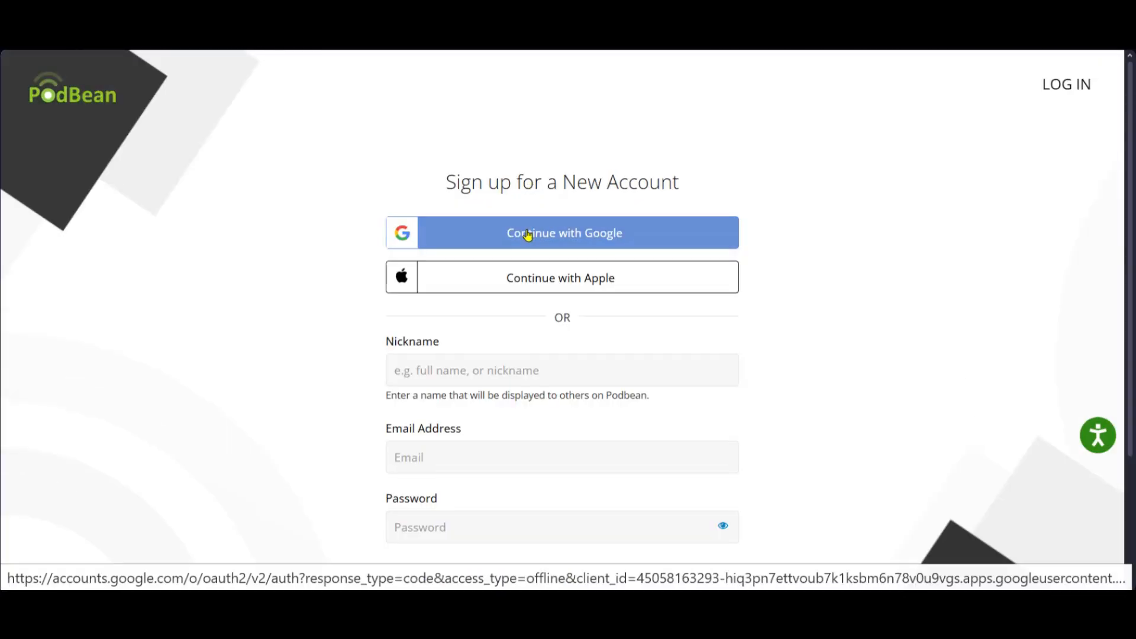
pyautogui.scroll(-3, 429, 216)
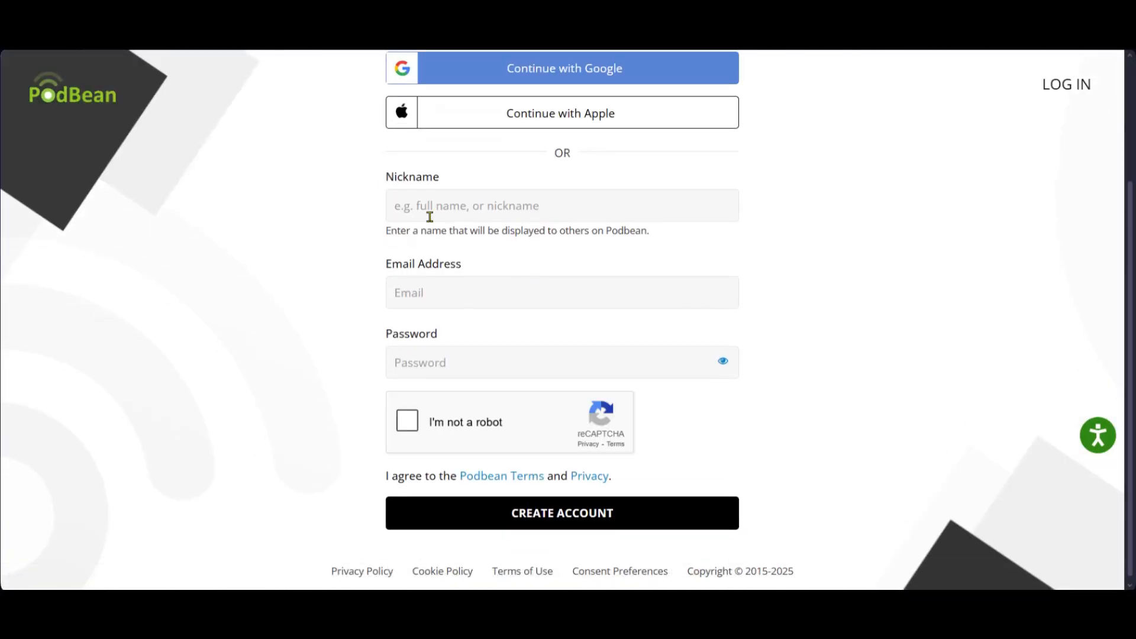
pyautogui.scroll(3, 513, 235)
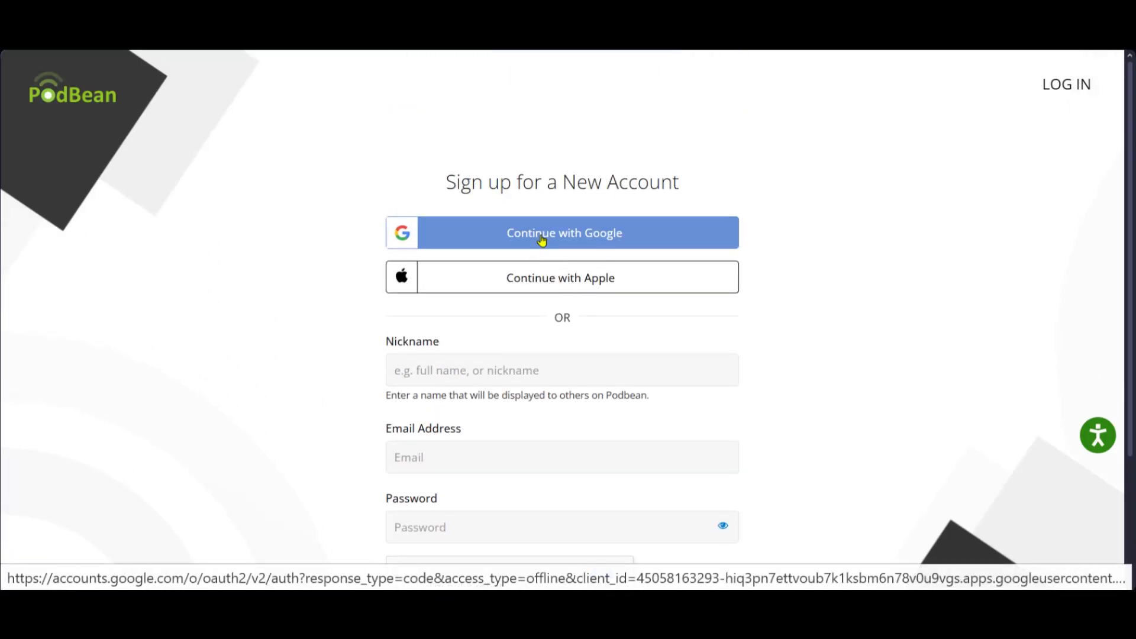
pyautogui.click(552, 247)
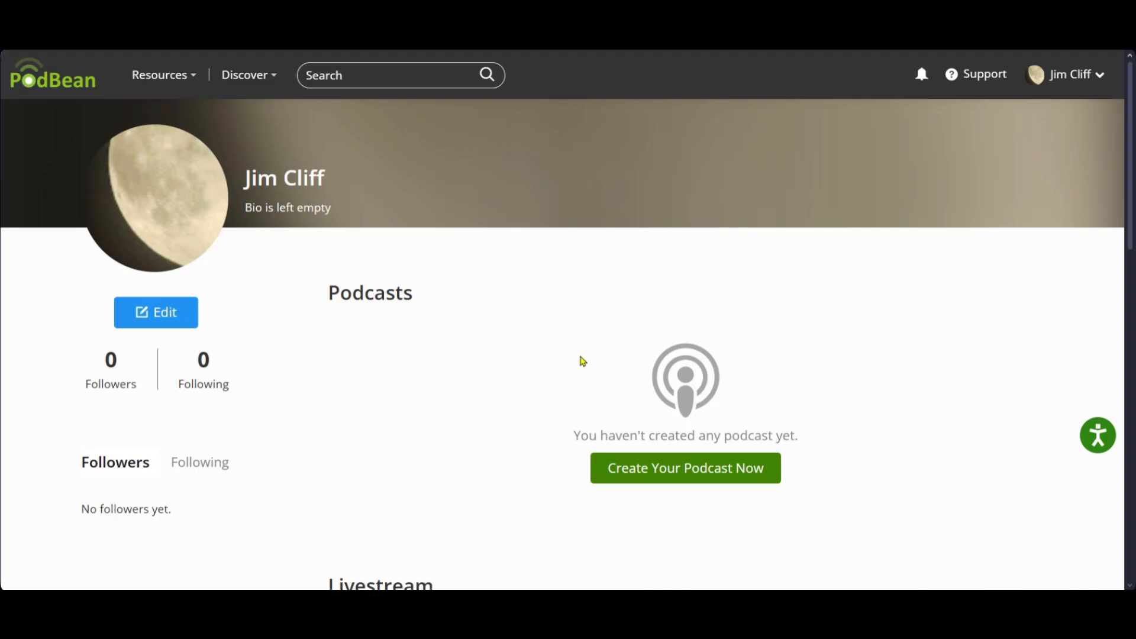
# - Start creating a podcast from the empty profile and go to its setup form for basic information
pyautogui.scroll(-3, 632, 513)
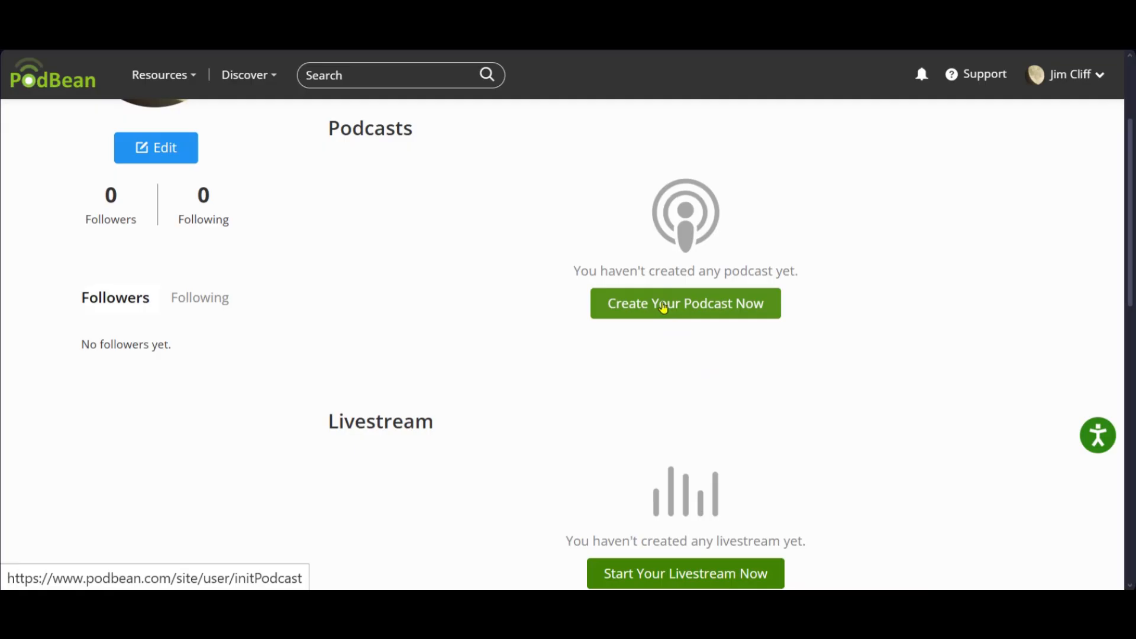
pyautogui.click(664, 307)
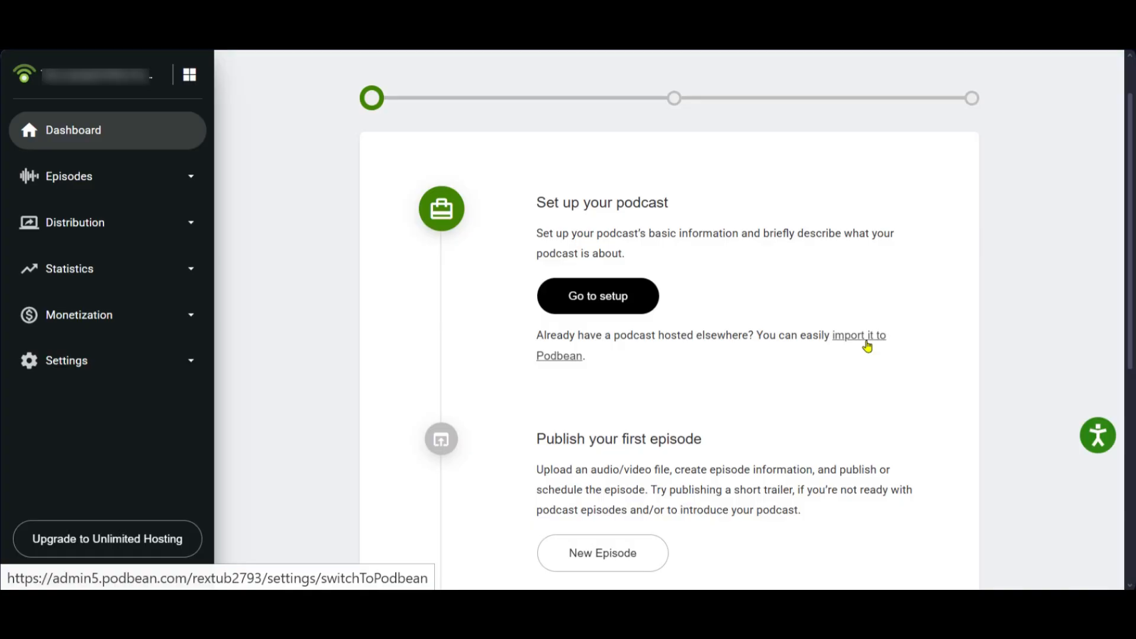
pyautogui.click(605, 293)
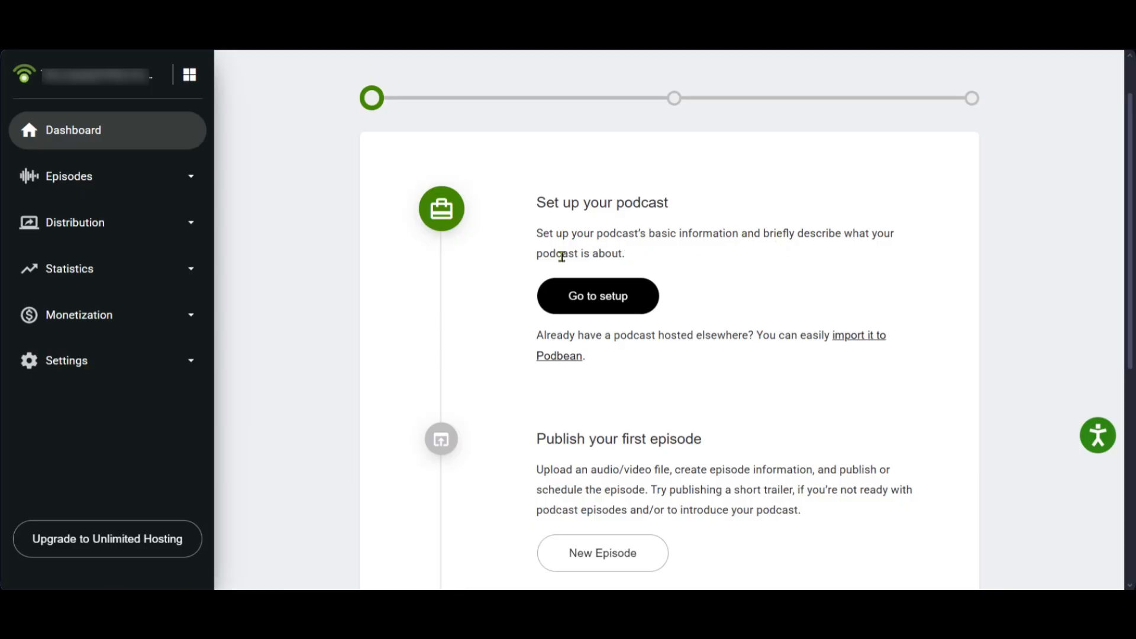
pyautogui.scroll(-3, 579, 305)
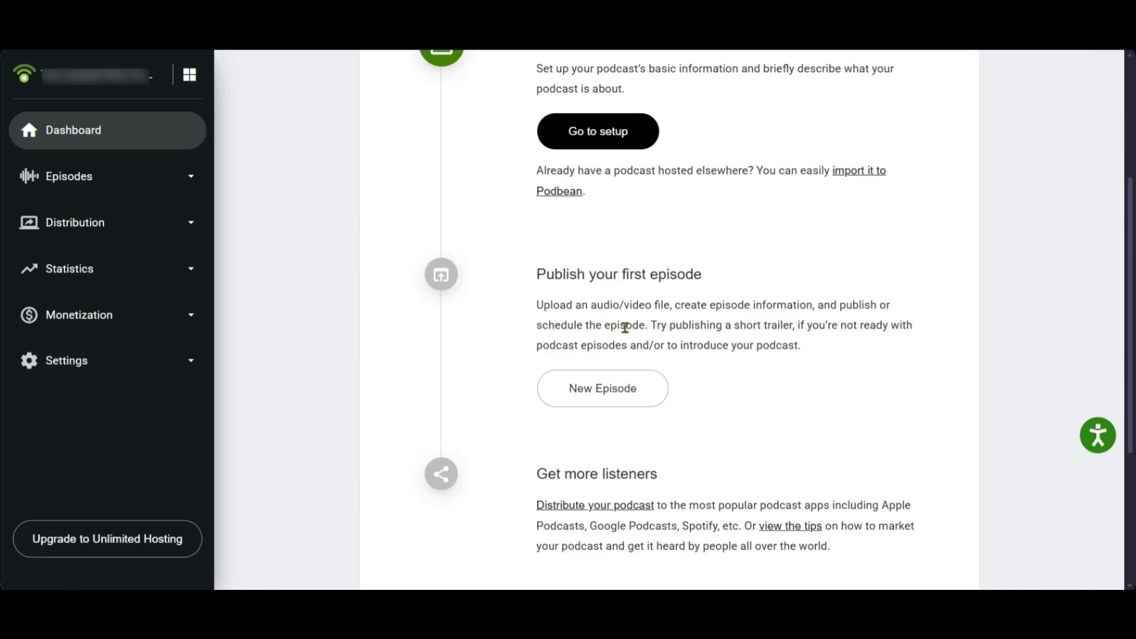
pyautogui.scroll(2, 946, 318)
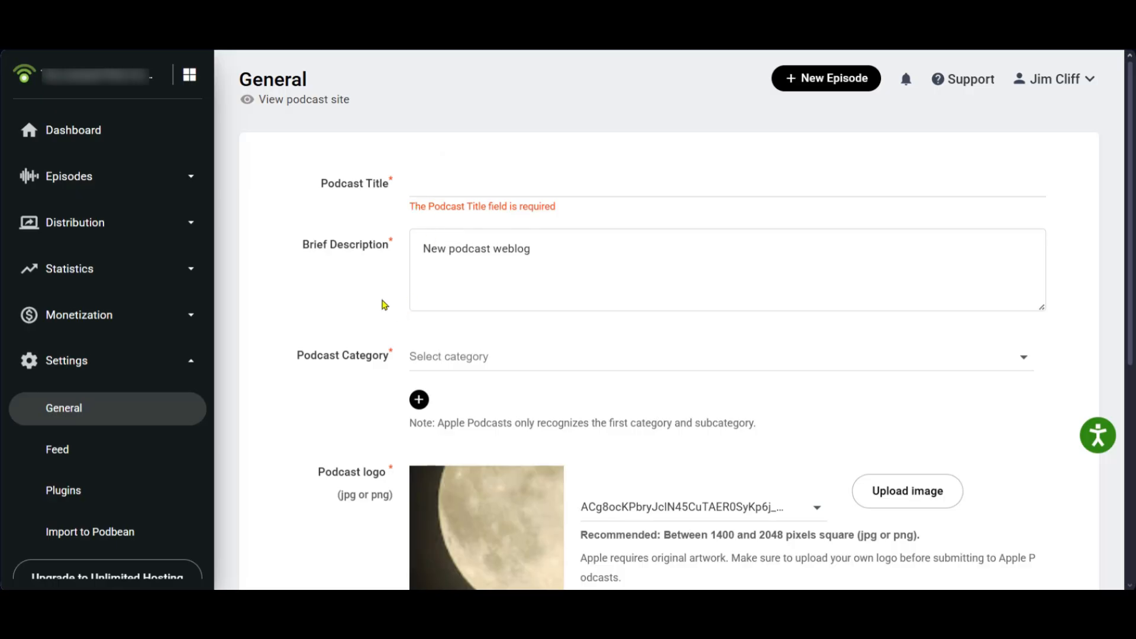
# - Examine the podcast's general settings, including the logo and the additional options for website, language, country and timezone
pyautogui.scroll(-3, 446, 385)
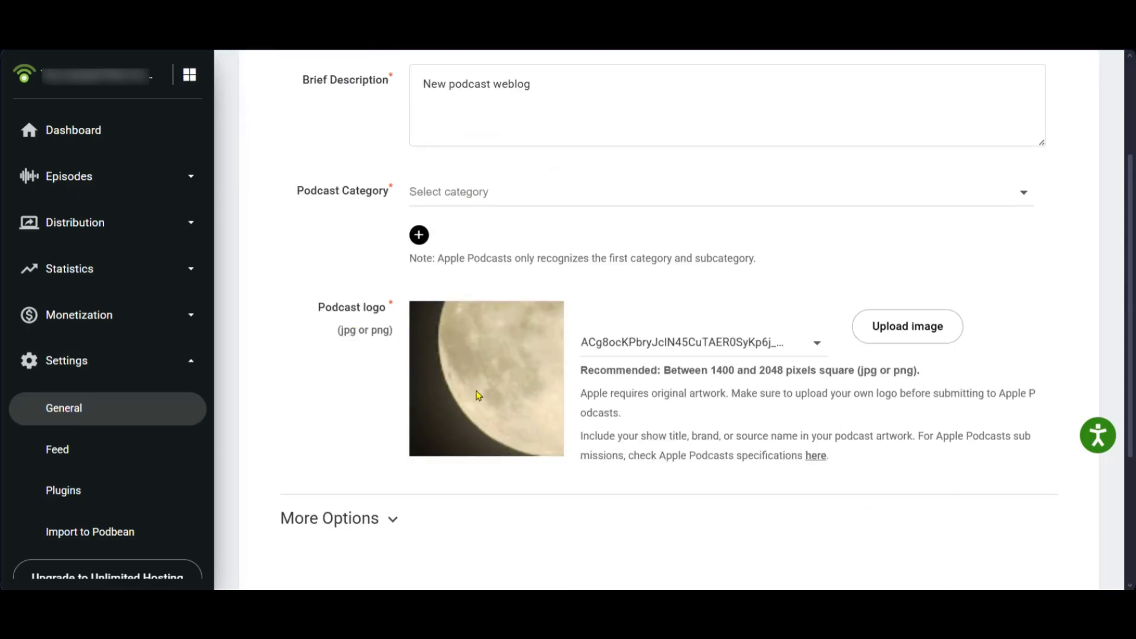
pyautogui.scroll(-3, 513, 388)
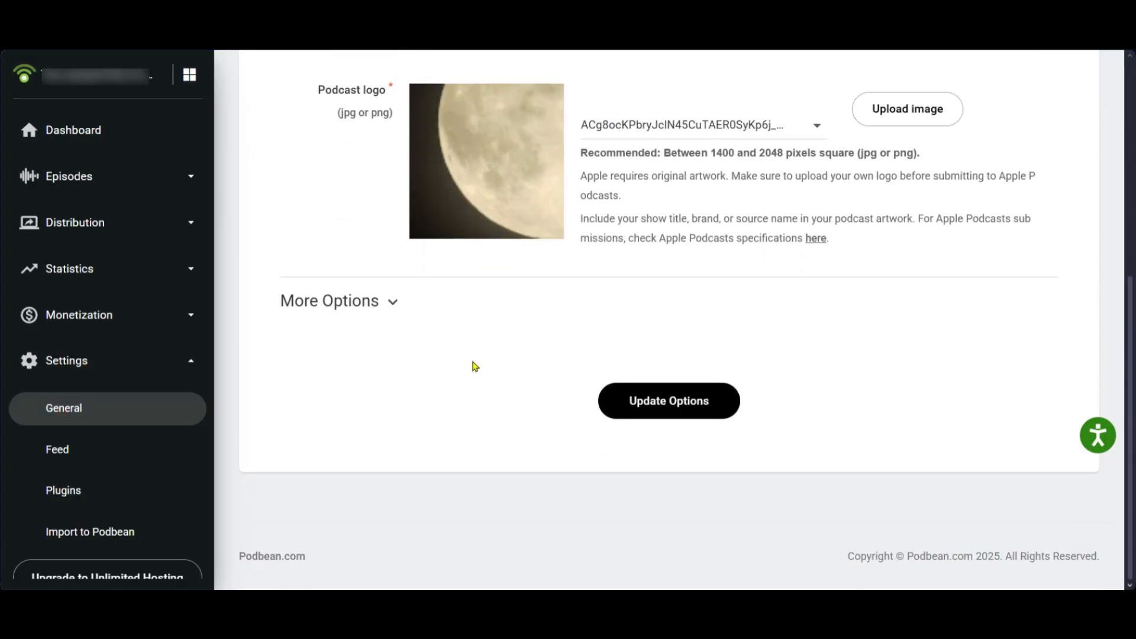
pyautogui.click(393, 299)
pyautogui.scroll(-3, 397, 236)
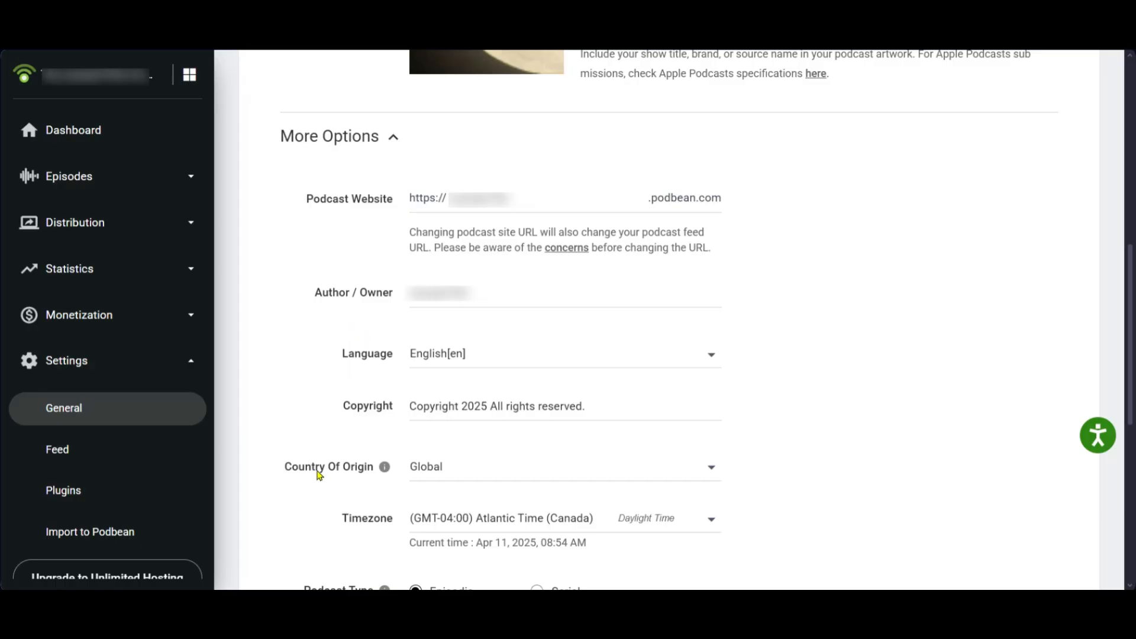
pyautogui.scroll(-1, 324, 470)
pyautogui.scroll(1, 328, 464)
pyautogui.scroll(6, 515, 155)
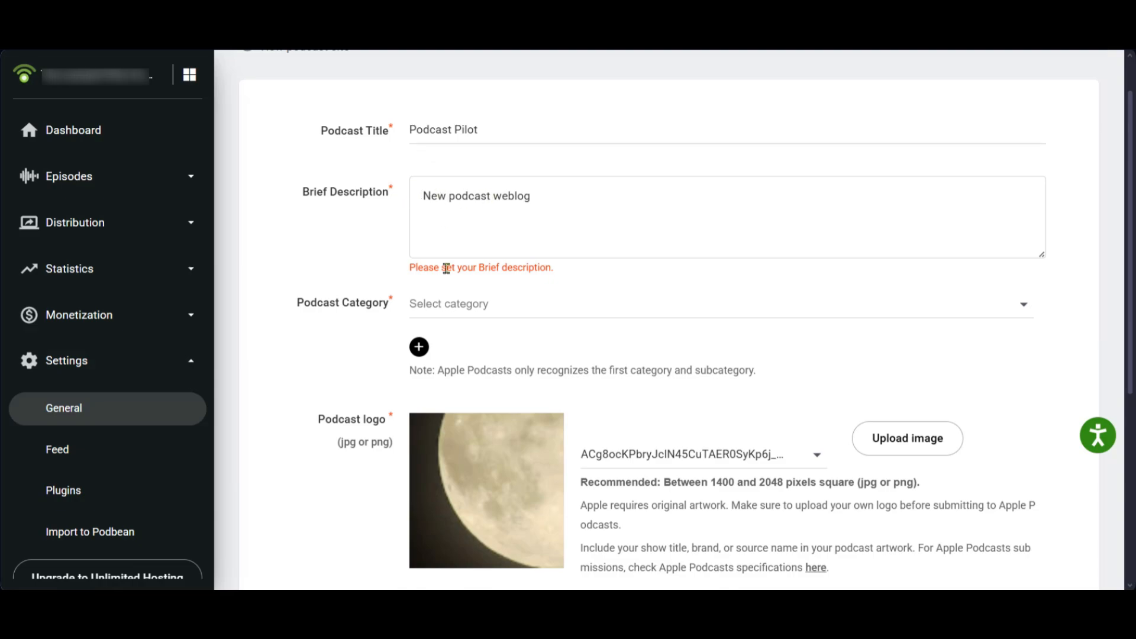
# - Set the podcast category to Business
pyautogui.click(444, 307)
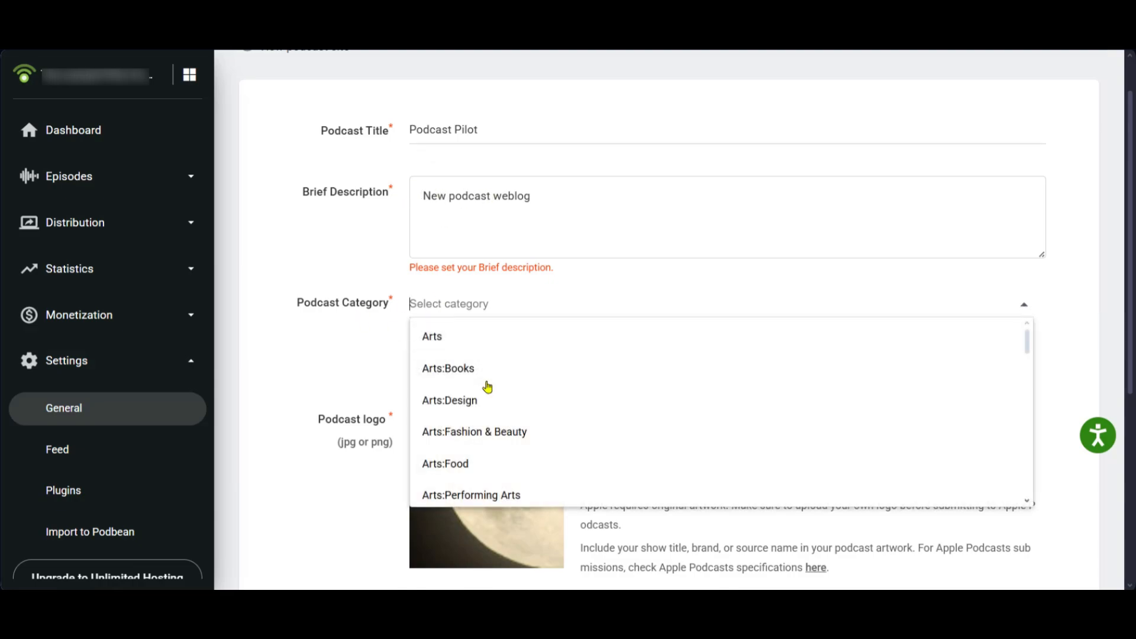
pyautogui.scroll(-3, 492, 391)
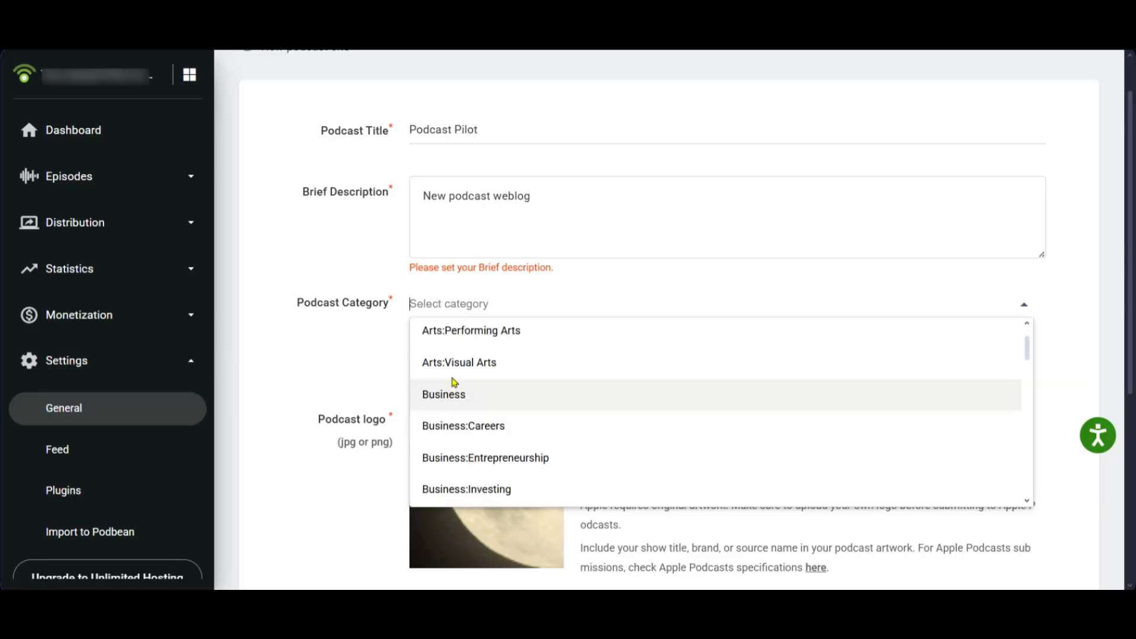
pyautogui.scroll(-3, 454, 367)
pyautogui.scroll(3, 456, 363)
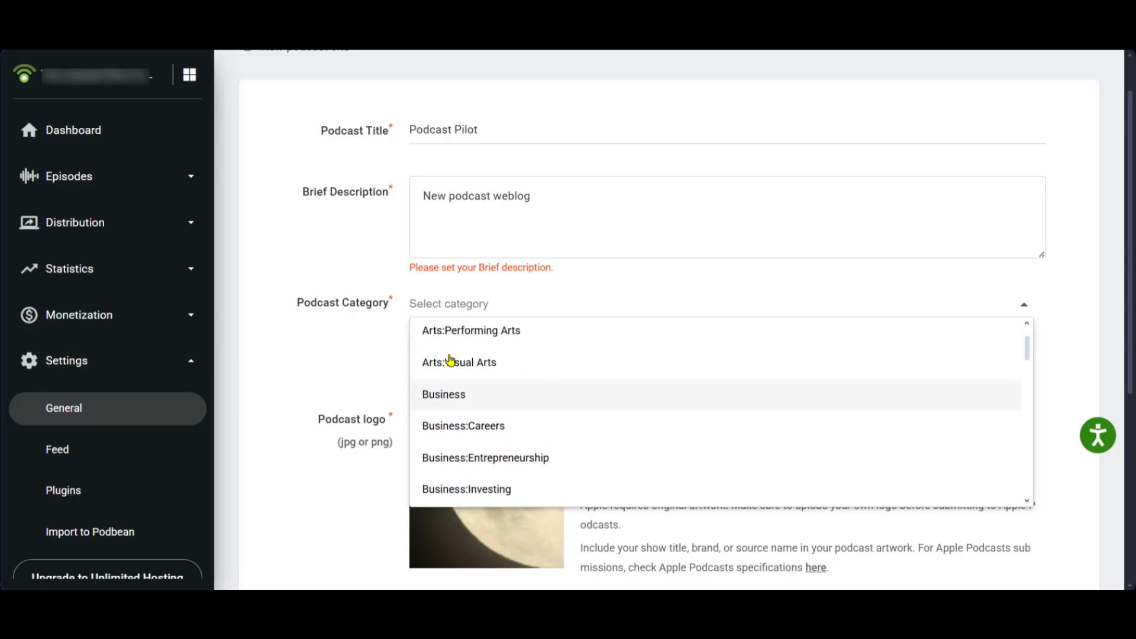
pyautogui.click(444, 393)
# - Save the general settings of the podcast titled Podcast Pilot
pyautogui.scroll(-3, 418, 264)
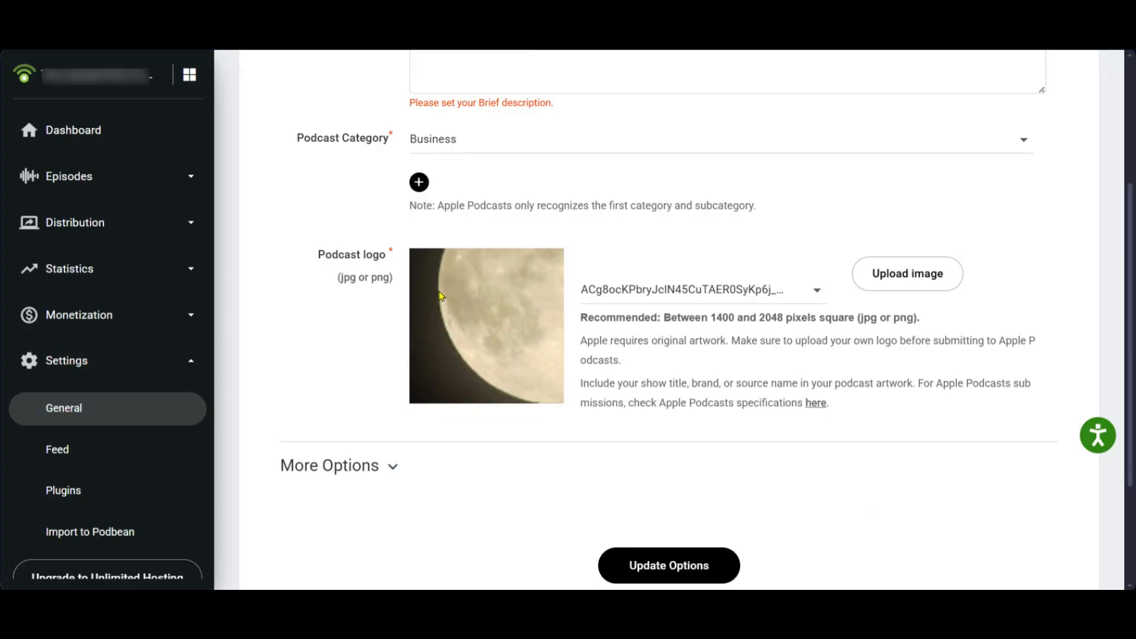
pyautogui.scroll(-3, 522, 461)
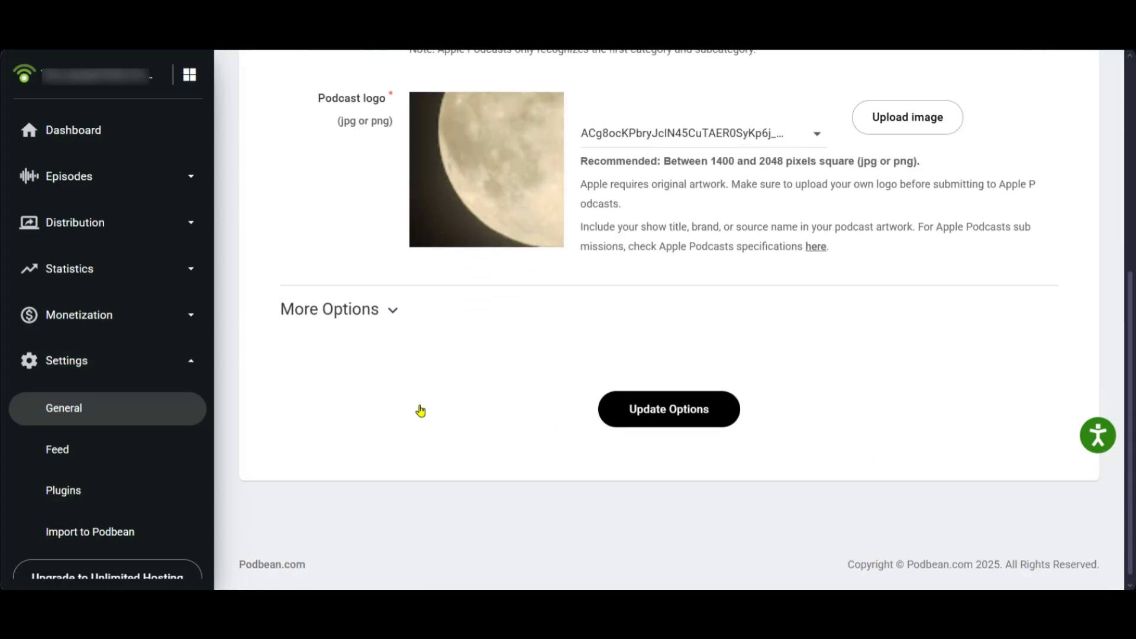
pyautogui.click(657, 413)
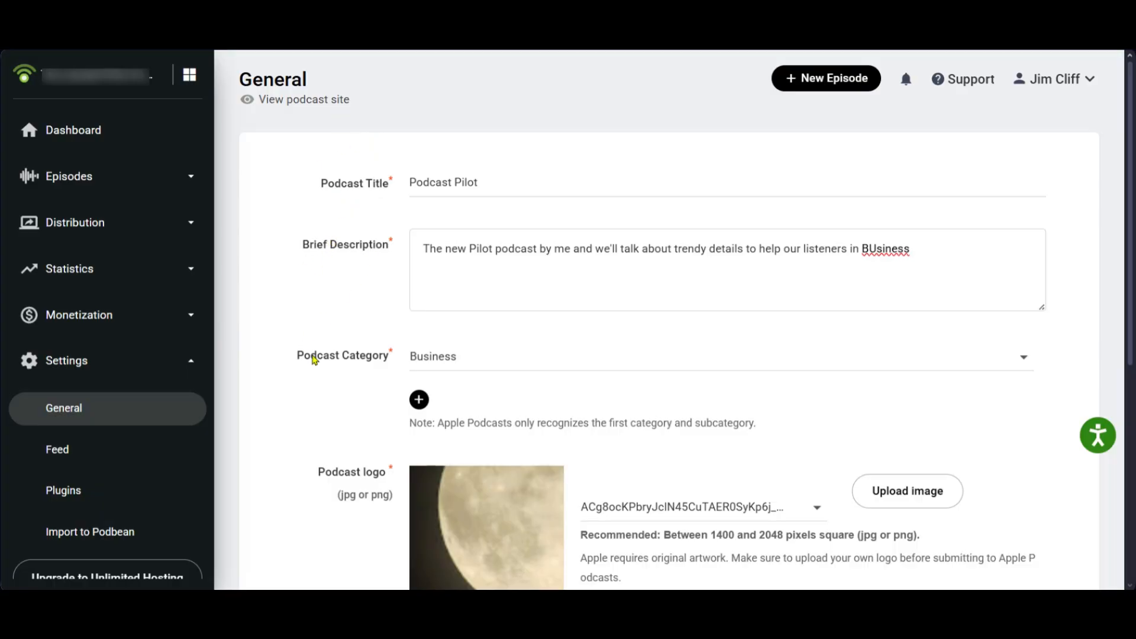
pyautogui.scroll(-6, 338, 411)
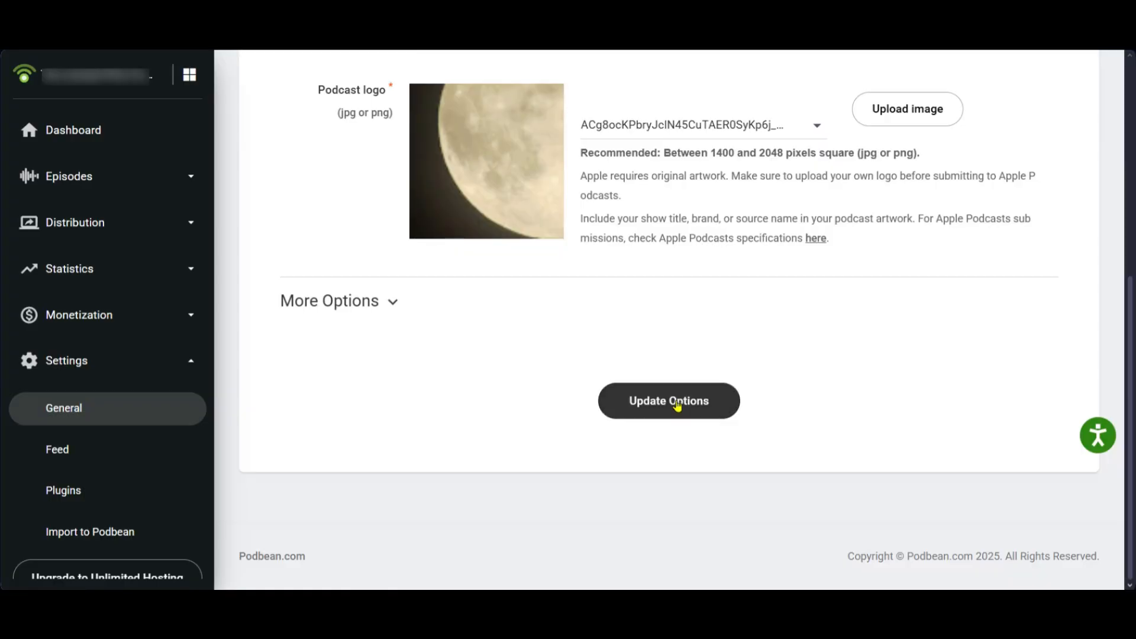
pyautogui.click(678, 406)
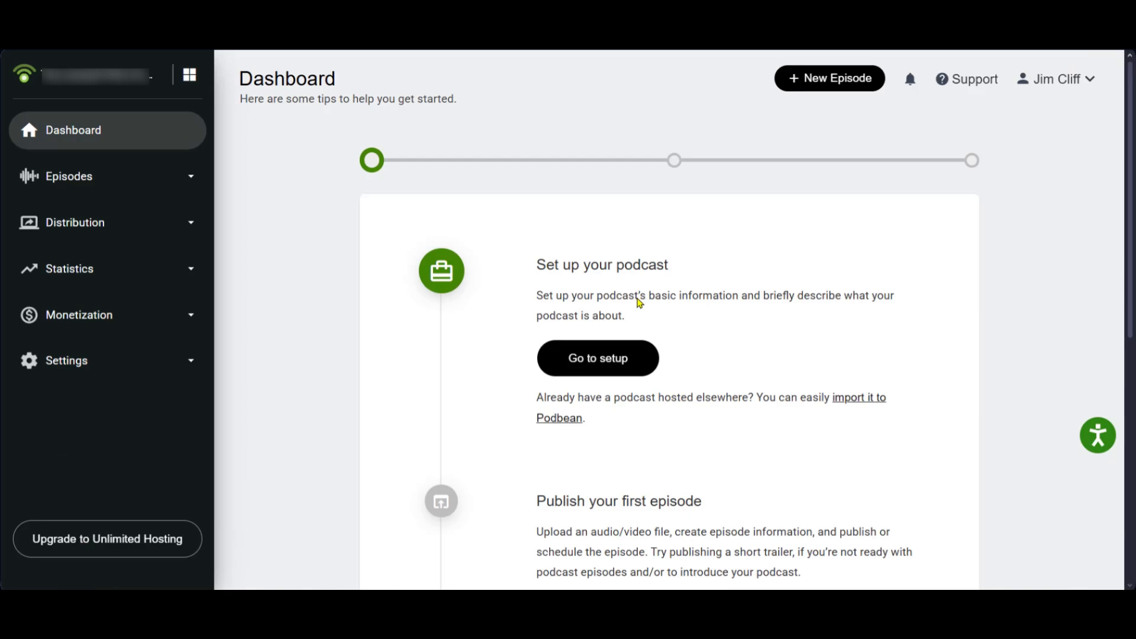
# - Start a new episode and try to upload pilot 1.mp3 as its audio, declining the proposed file rename
pyautogui.scroll(-4, 617, 335)
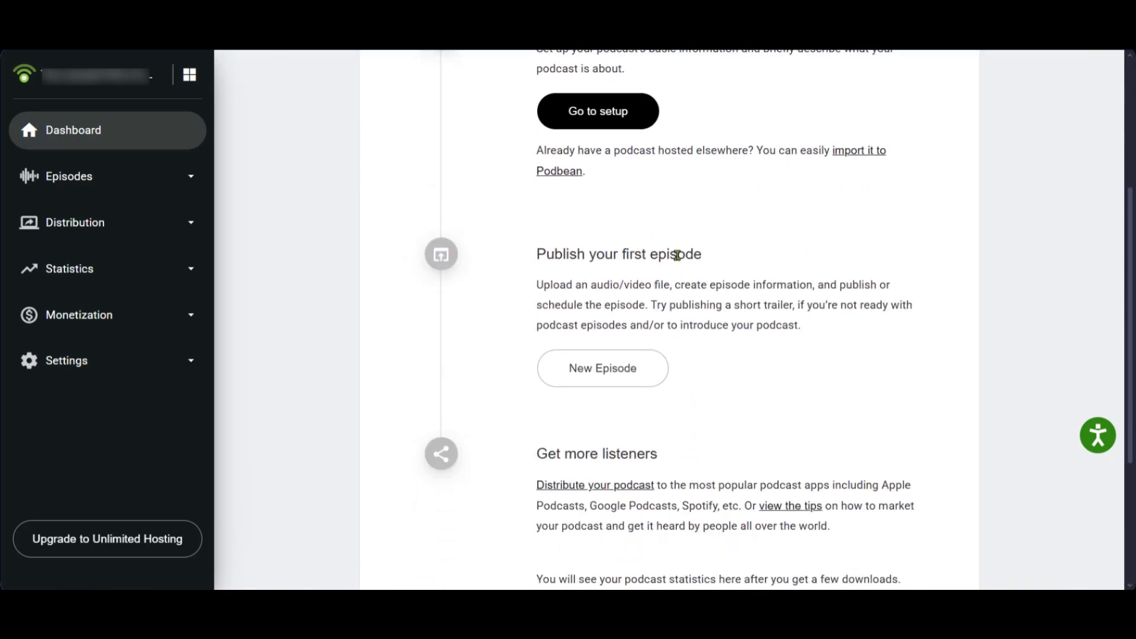
pyautogui.click(583, 362)
pyautogui.scroll(-3, 542, 347)
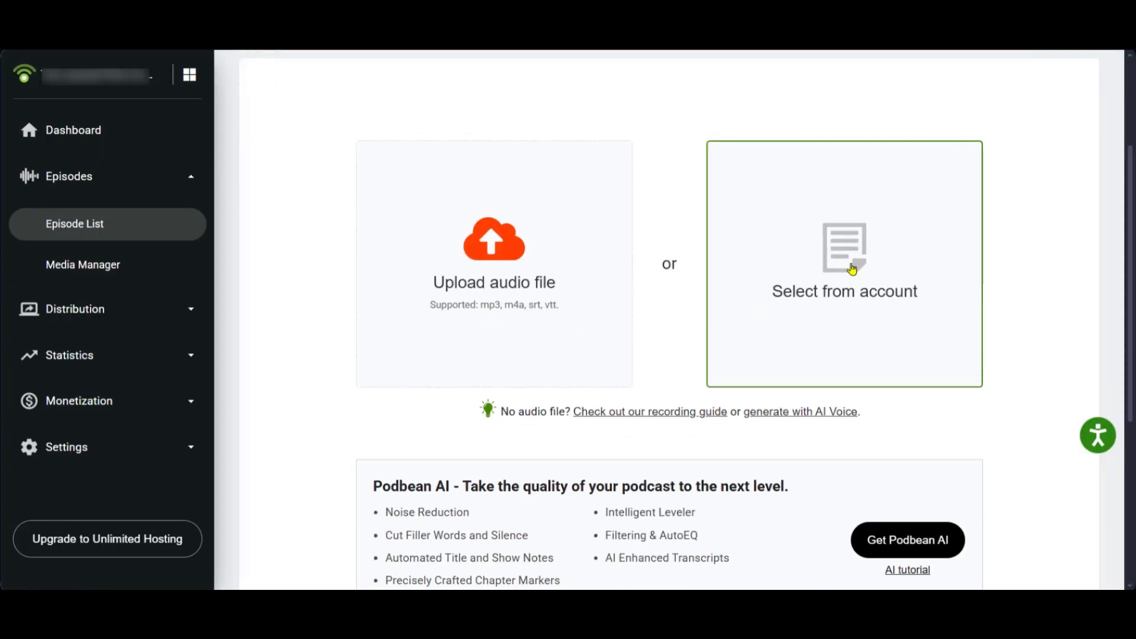
pyautogui.scroll(2, 1040, 317)
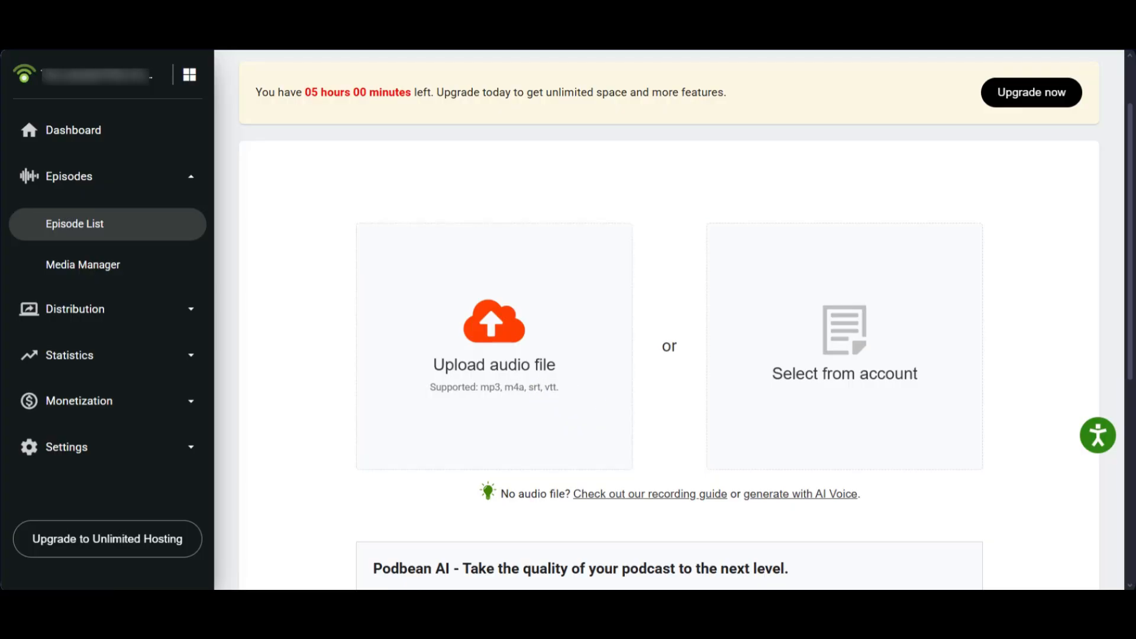
pyautogui.moveTo(485, 264); pyautogui.dragTo(453, 361)
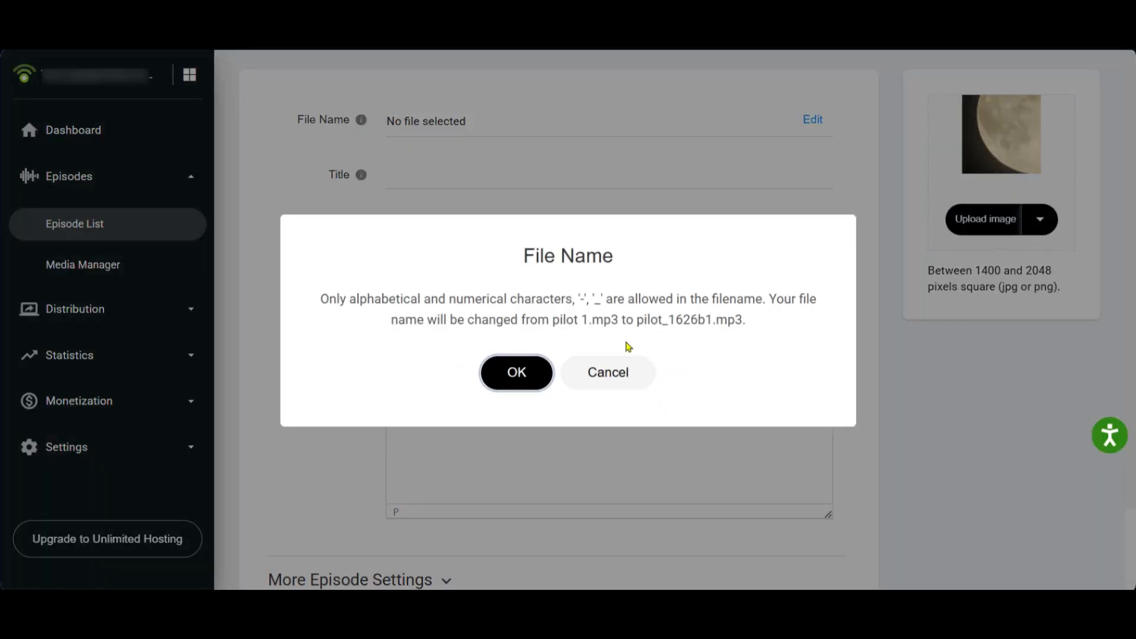
pyautogui.click(628, 370)
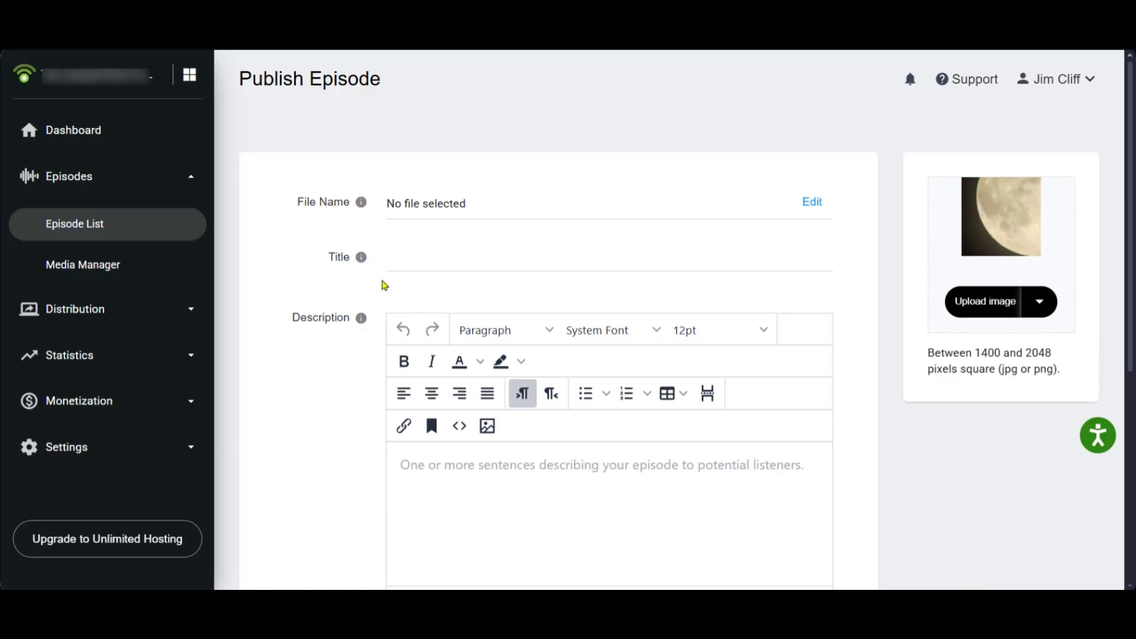
# - Publish the episode The Pilot immediately with the audio file pilot.mp3
pyautogui.scroll(-6, 414, 305)
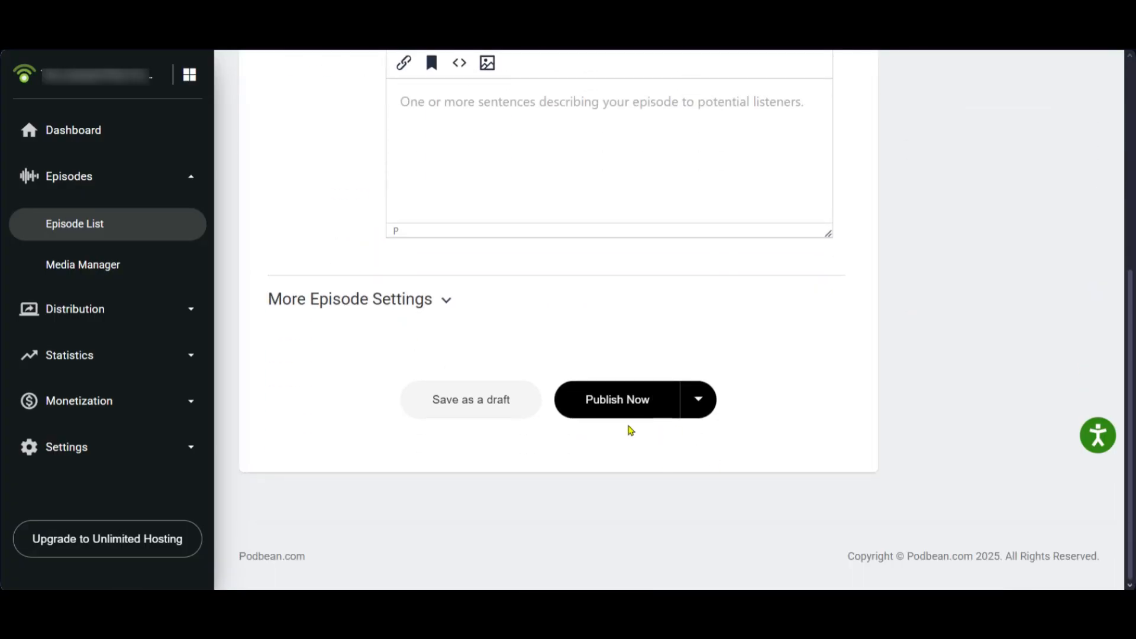
pyautogui.scroll(6, 609, 390)
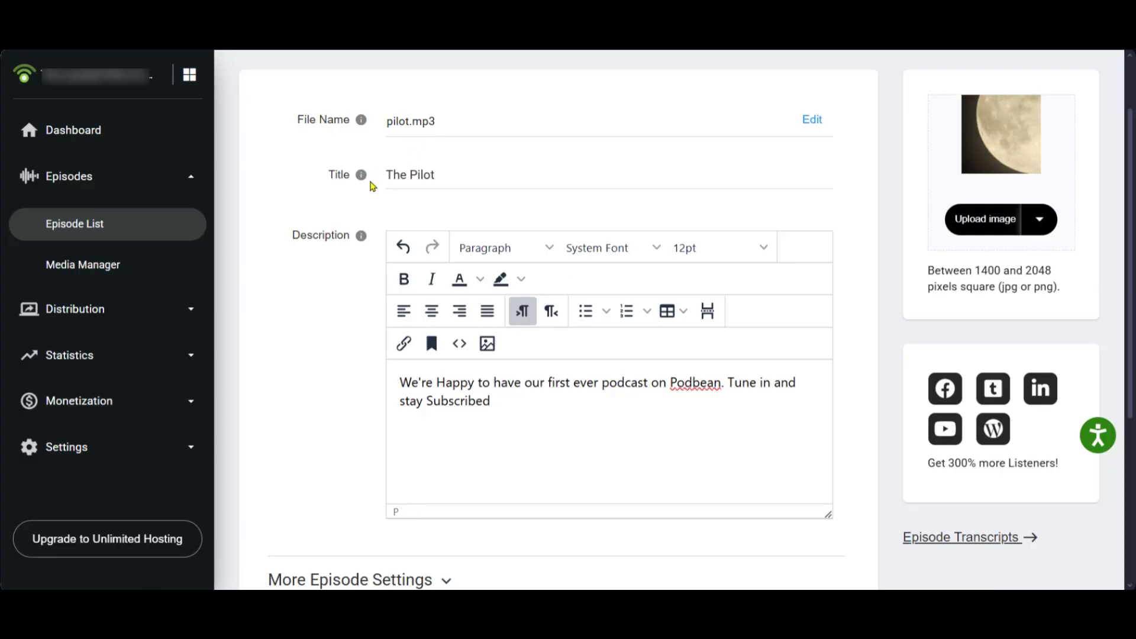
pyautogui.scroll(-5, 432, 320)
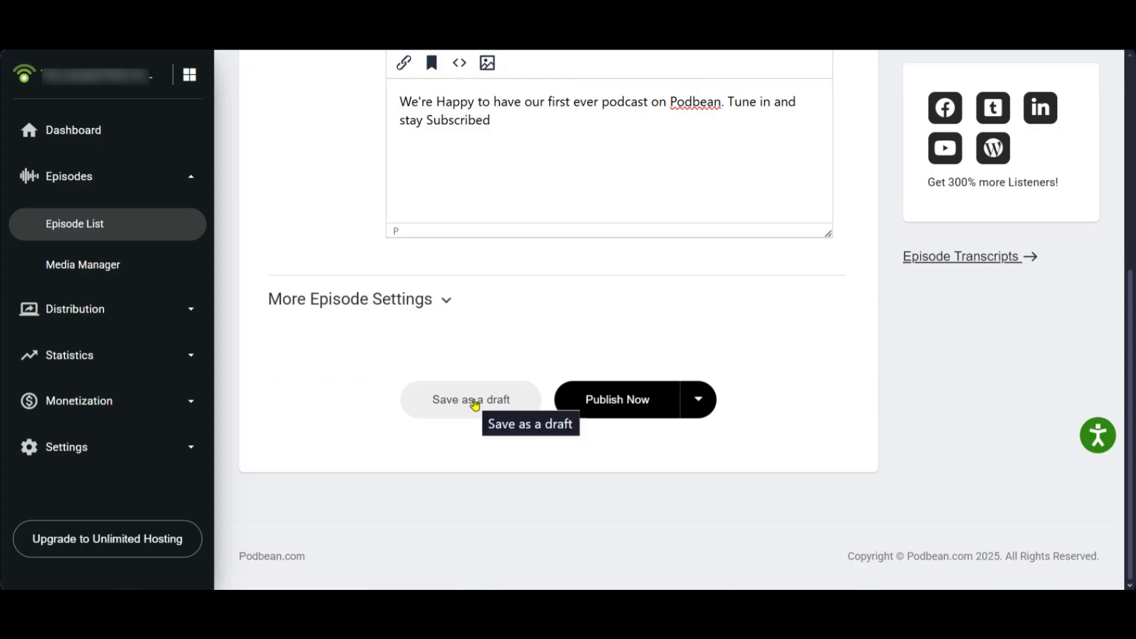
pyautogui.click(629, 403)
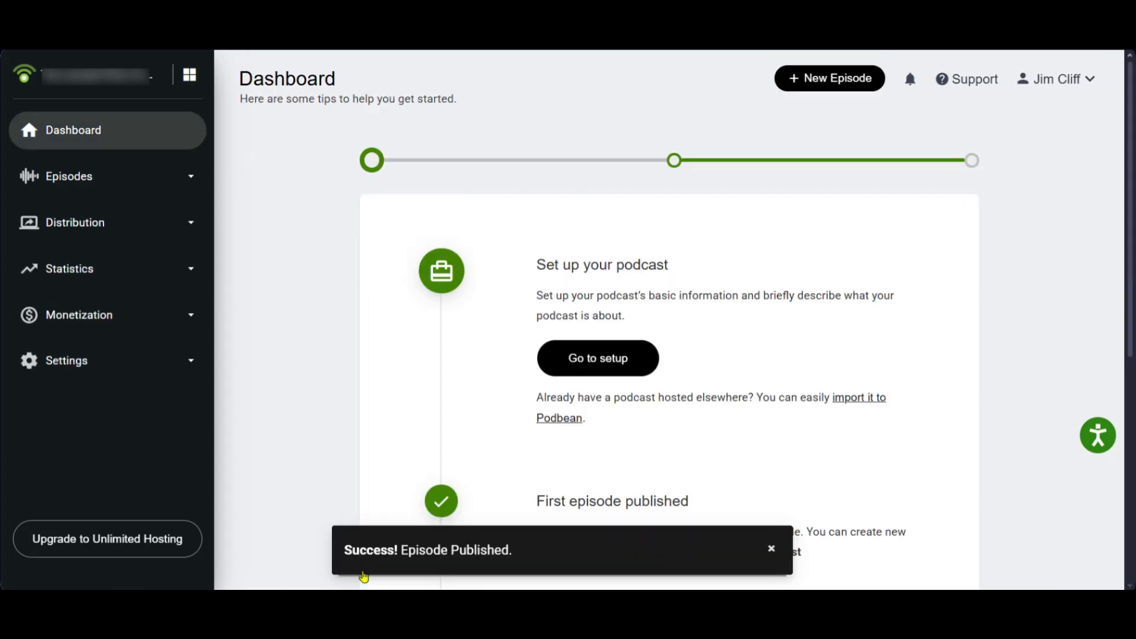
# - Examine the podcast apps to which the podcast can be submitted for distribution
pyautogui.scroll(-5, 583, 467)
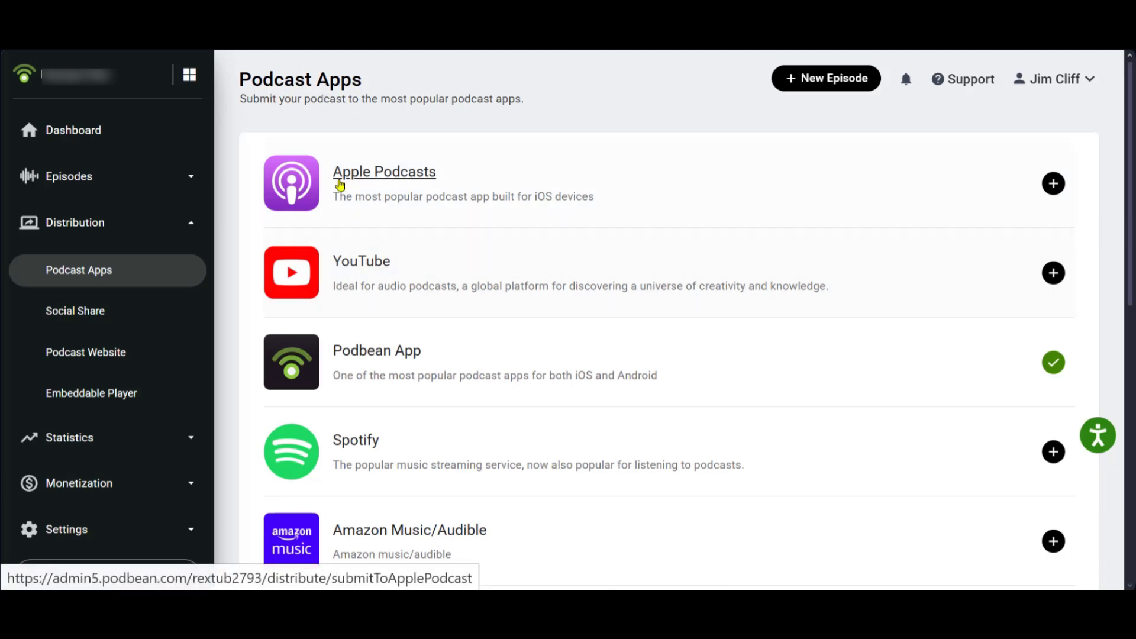
pyautogui.scroll(-4, 365, 323)
pyautogui.scroll(5, 427, 209)
pyautogui.scroll(-7, 553, 300)
pyautogui.scroll(4, 630, 280)
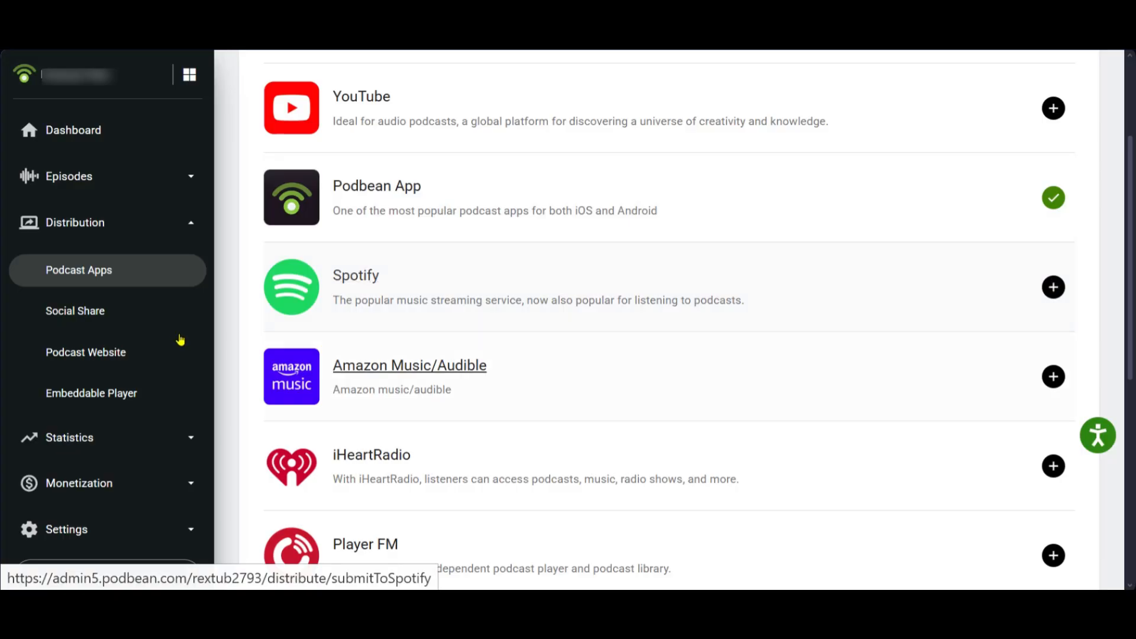
pyautogui.scroll(3, 994, 296)
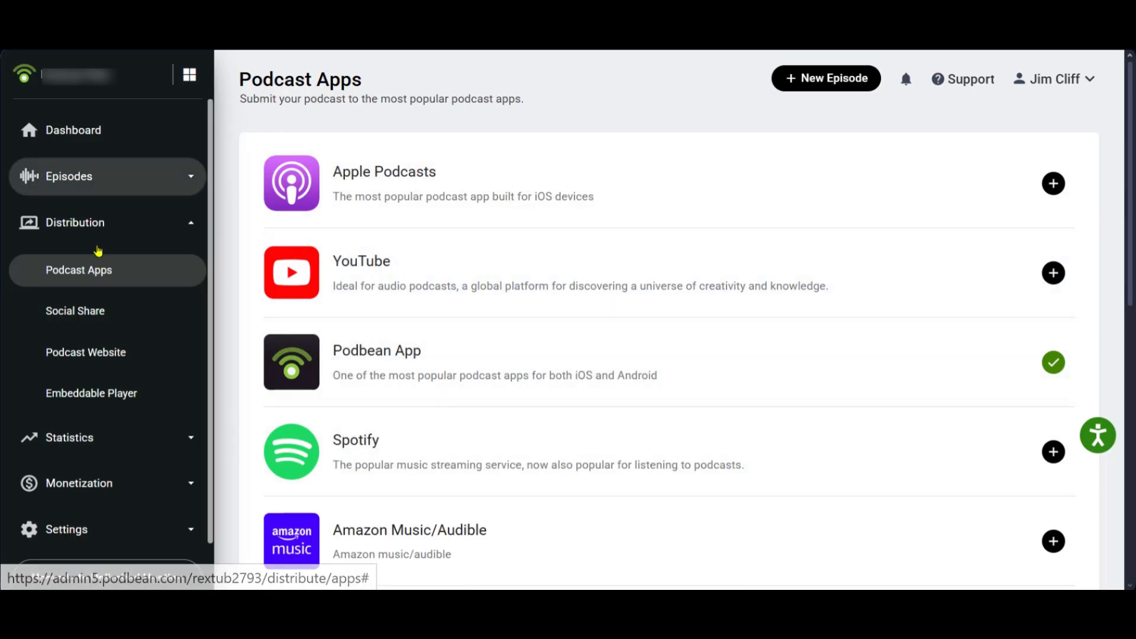
# - Open the sharing options of the episode The Pilot from the episode list
pyautogui.click(46, 186)
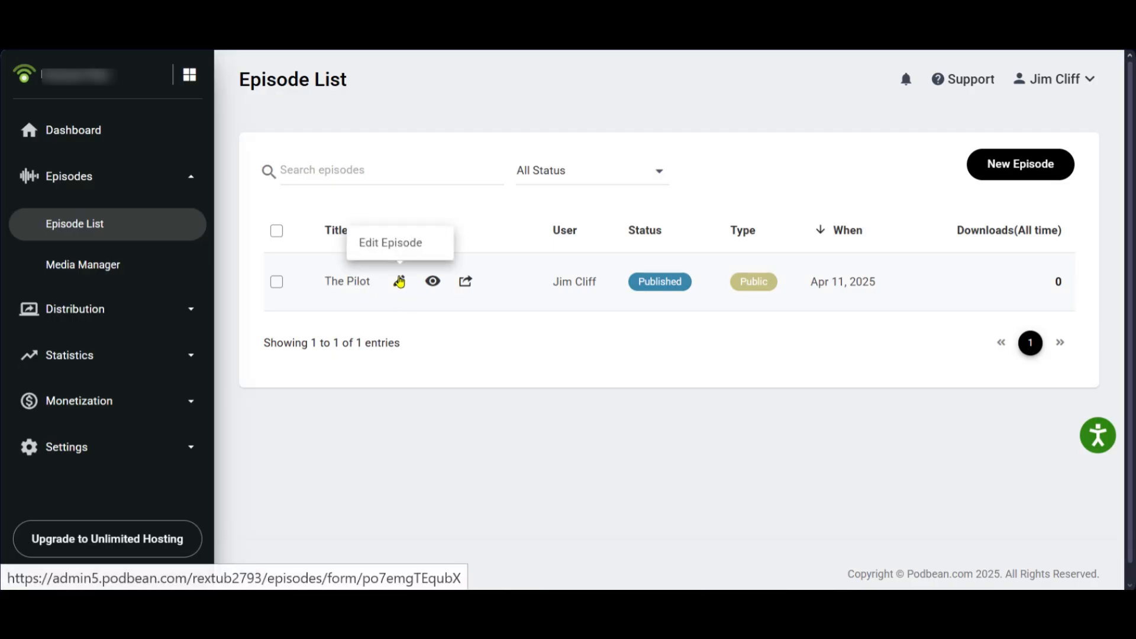
pyautogui.click(465, 284)
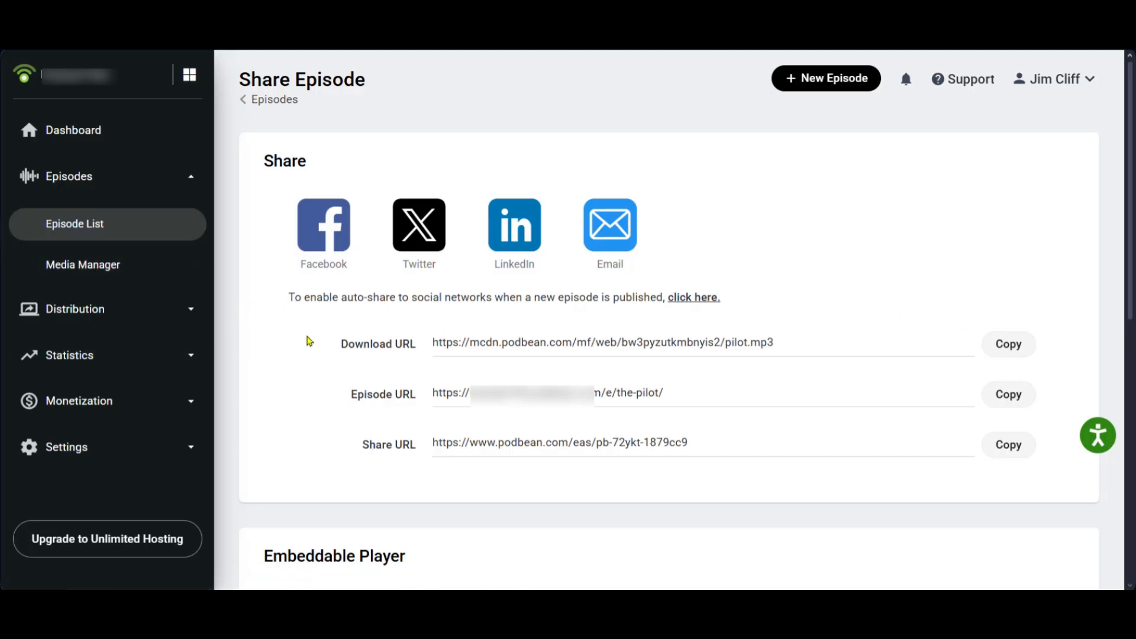
# - Open the podcast's statistics overview and examine its downloads, listeners, followers and interaction metrics
pyautogui.click(63, 360)
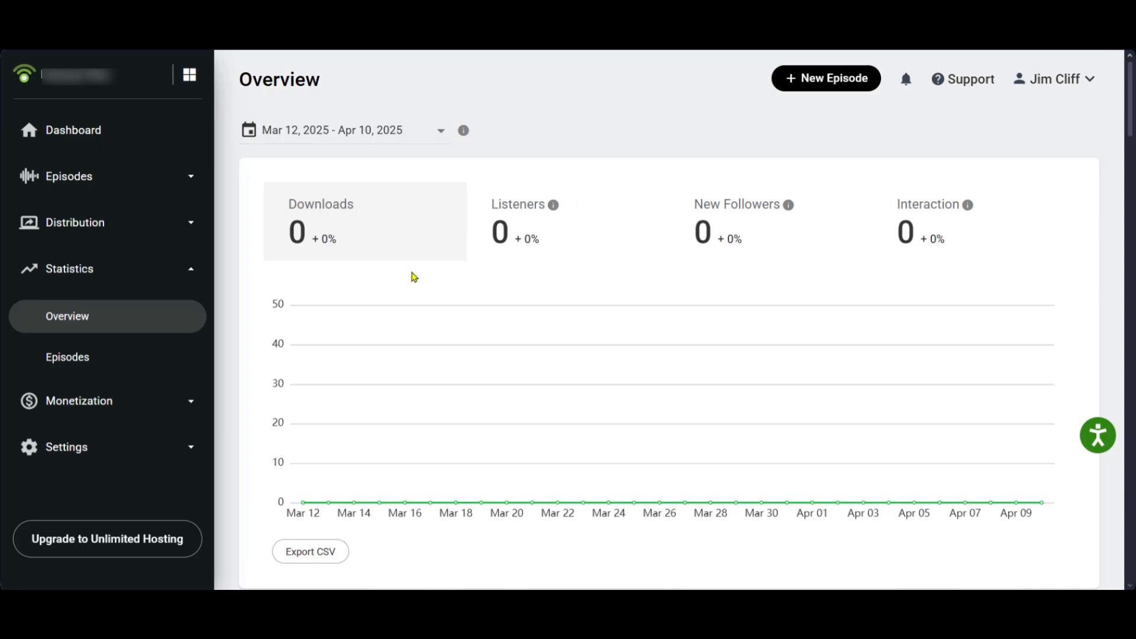
pyautogui.scroll(-3, 604, 307)
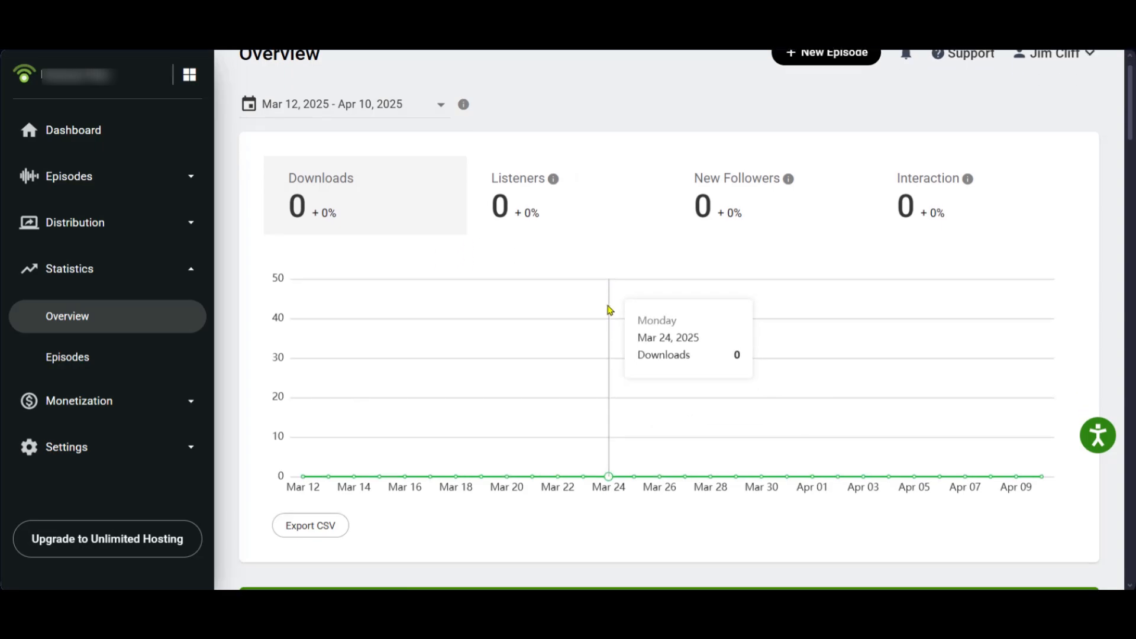
pyautogui.scroll(3, 605, 296)
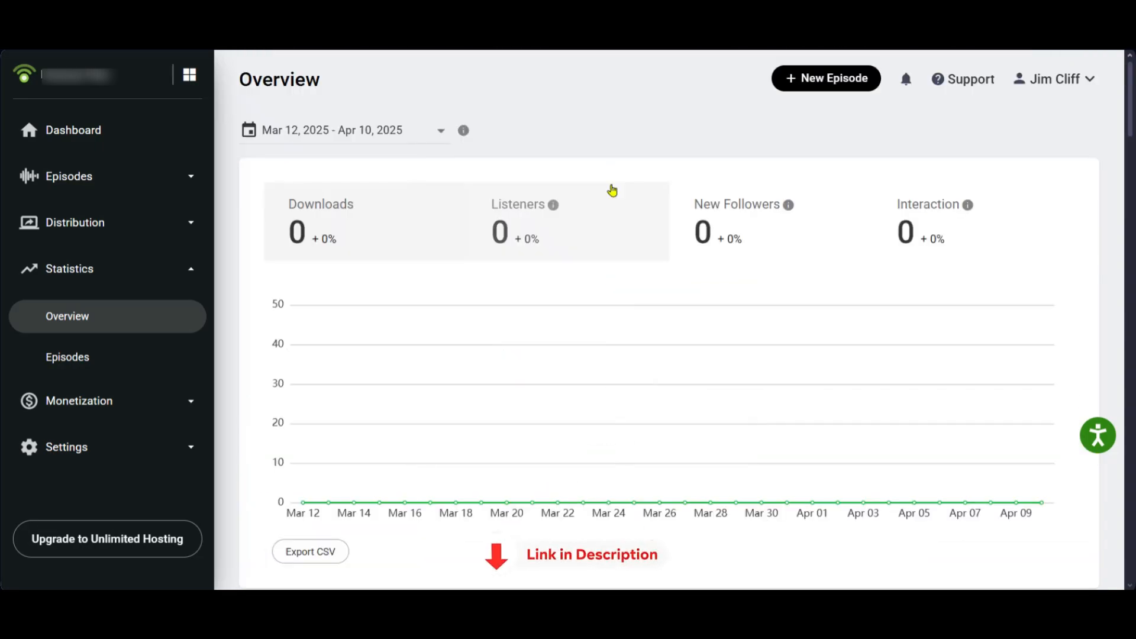